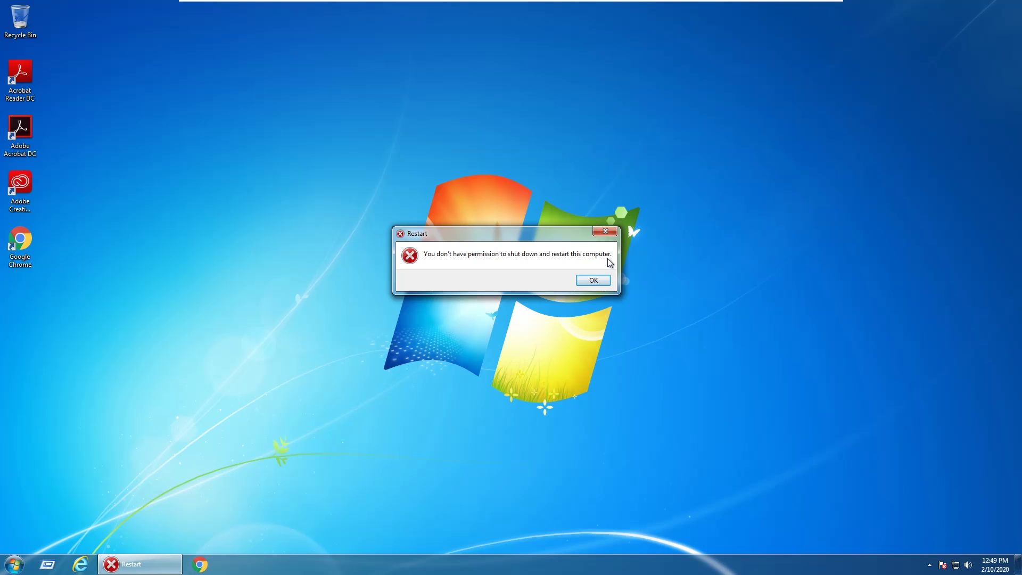
left_click(13, 564)
right_click(184, 407)
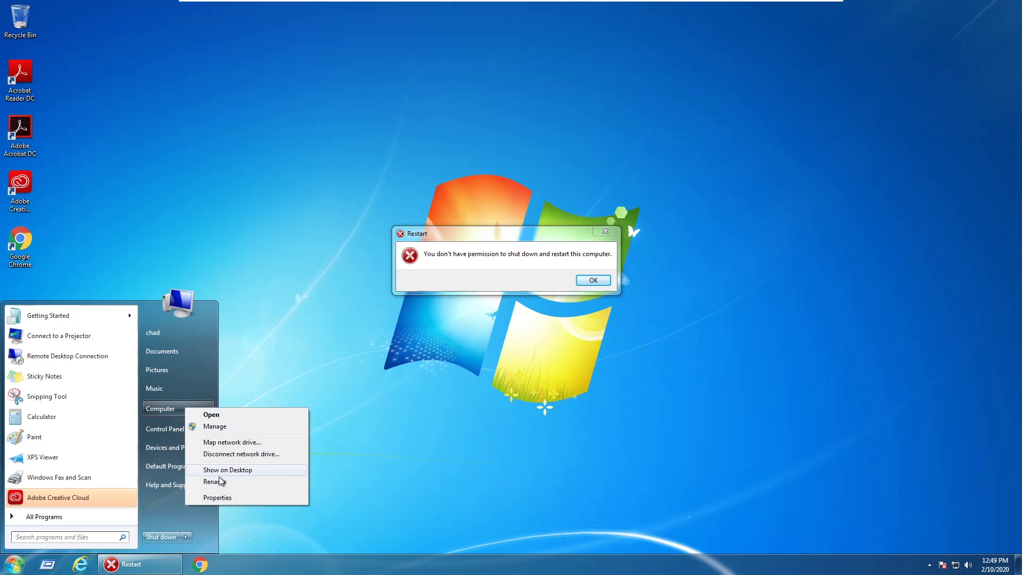
left_click(224, 496)
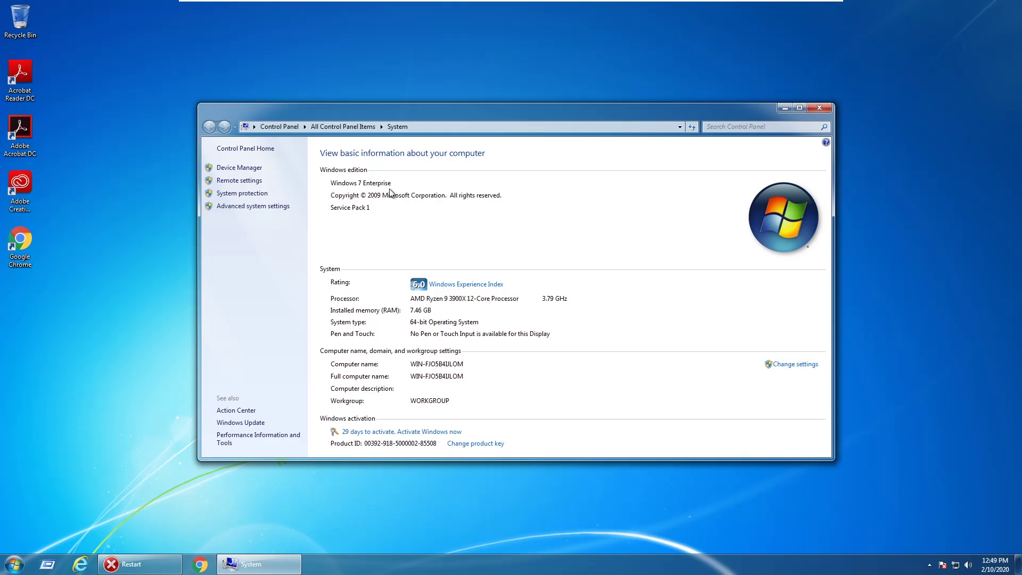
Dismiss the system information window and restart permission error, then run gpedit.msc from Run
left_click(819, 107)
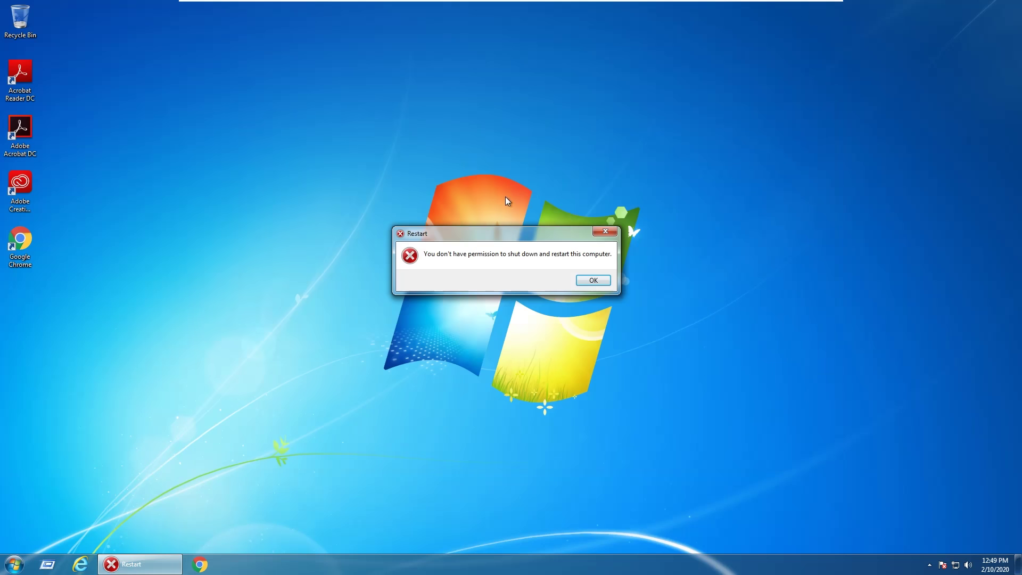
left_click(603, 235)
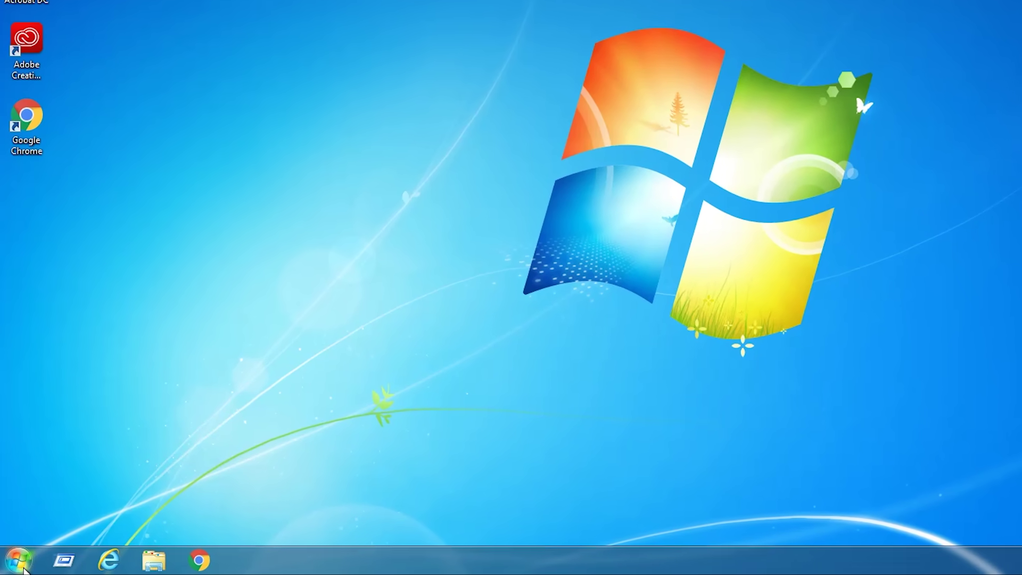
left_click(23, 569)
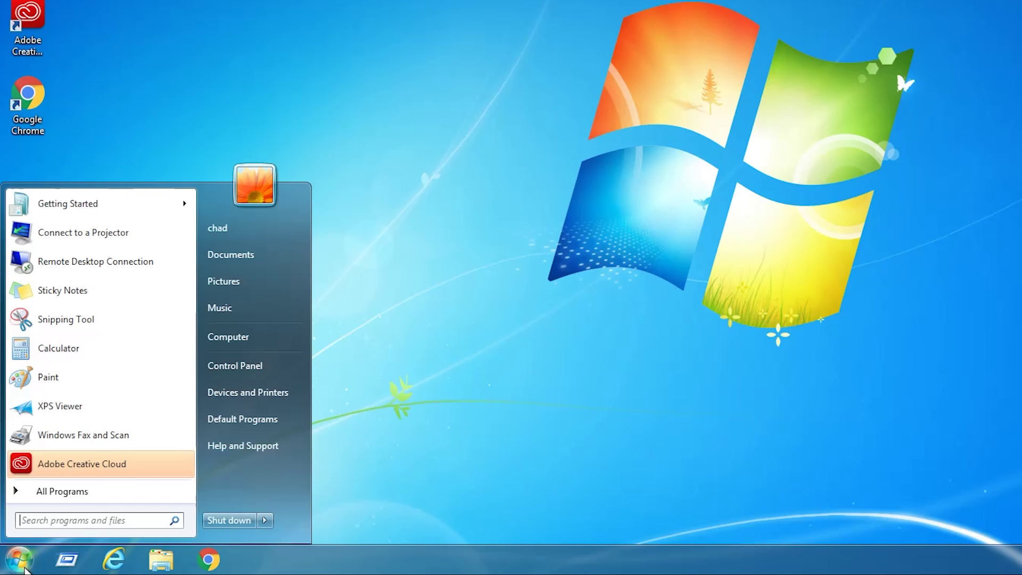
type("run")
key("Return")
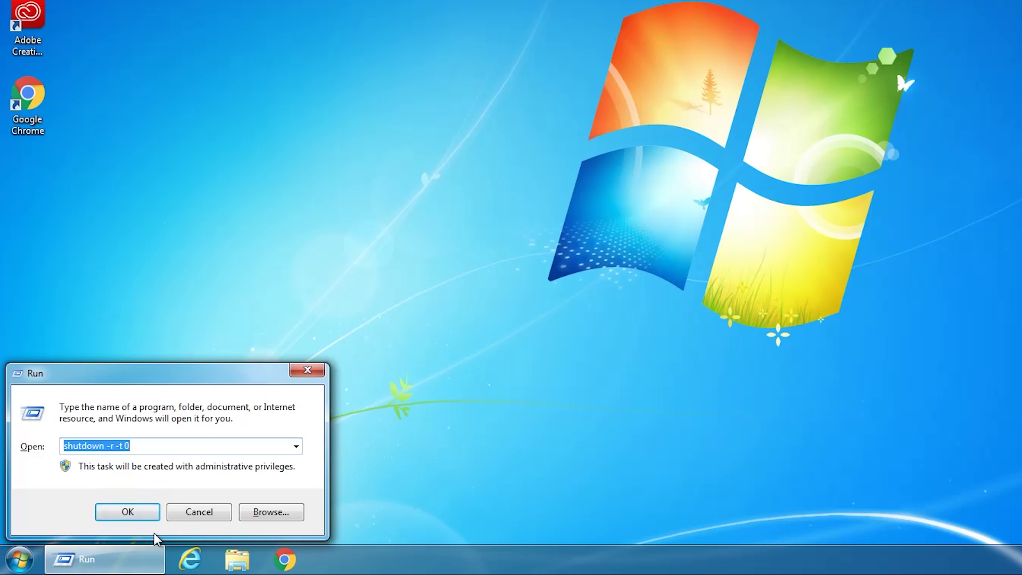
type("g")
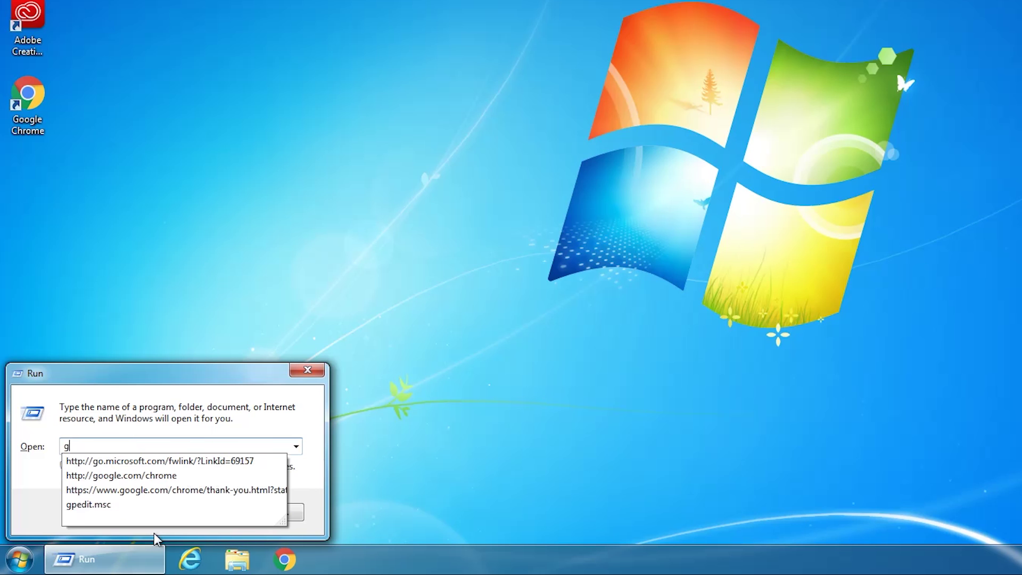
type("pedit.msc")
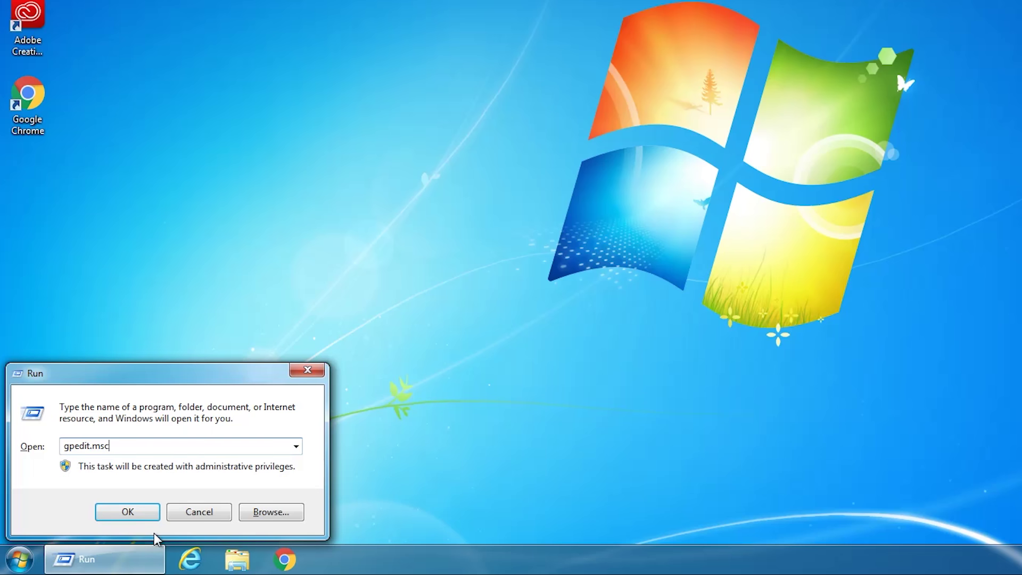
key("Return")
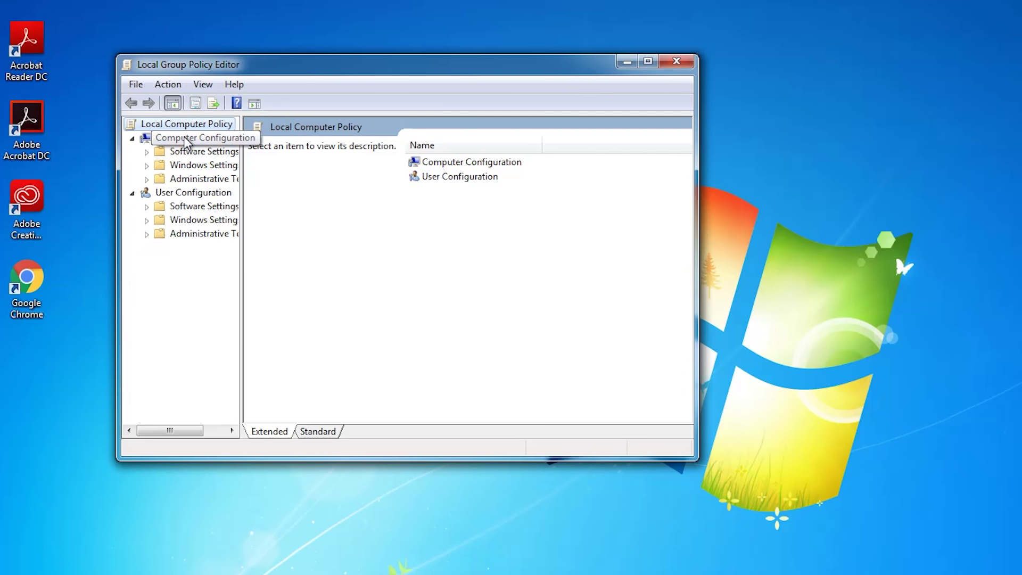
Expand Computer Configuration > Windows Settings > Security Settings > Local Policies and list Security Options
left_click(191, 80)
left_click(186, 165)
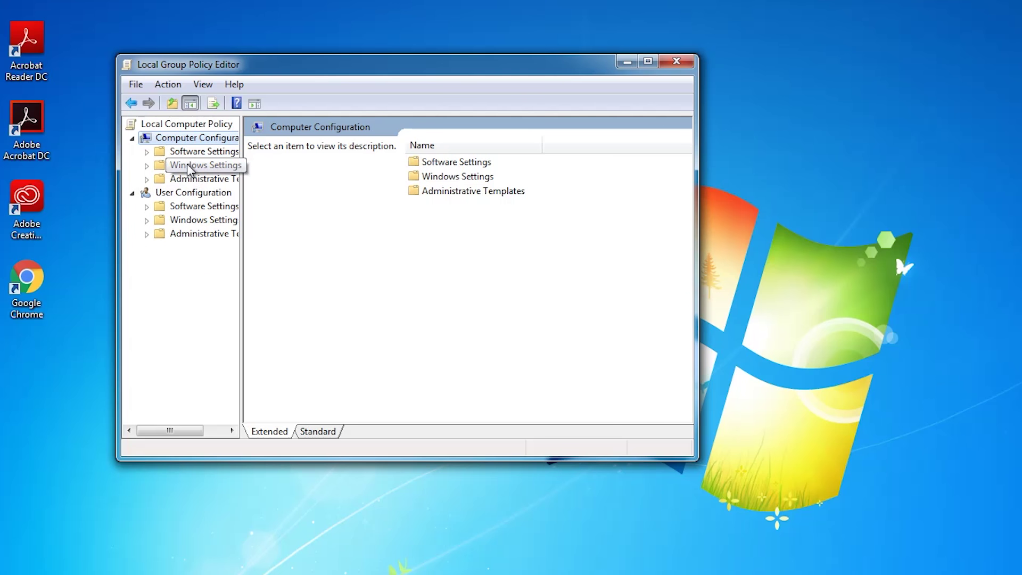
left_click(146, 166)
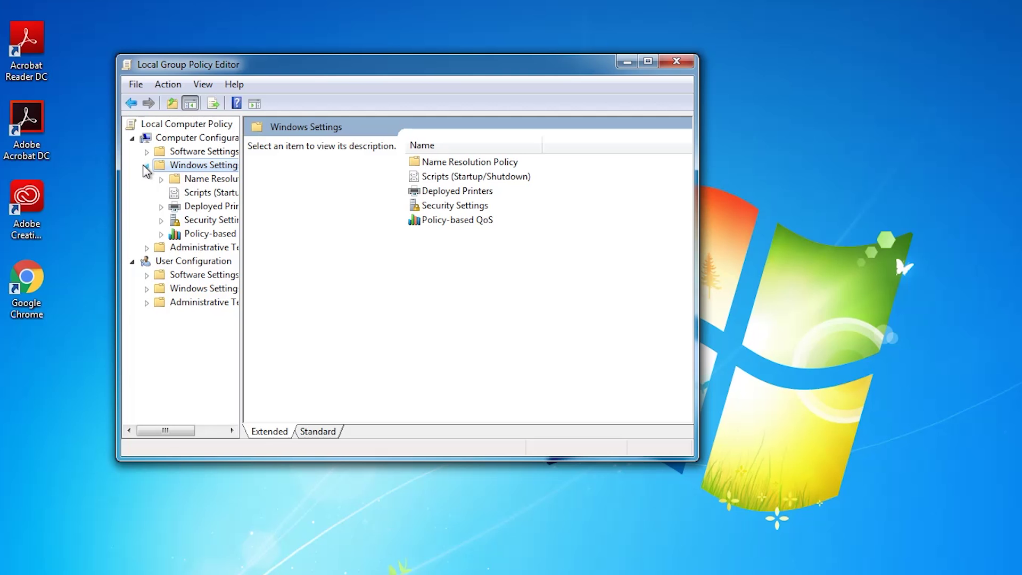
left_click(161, 221)
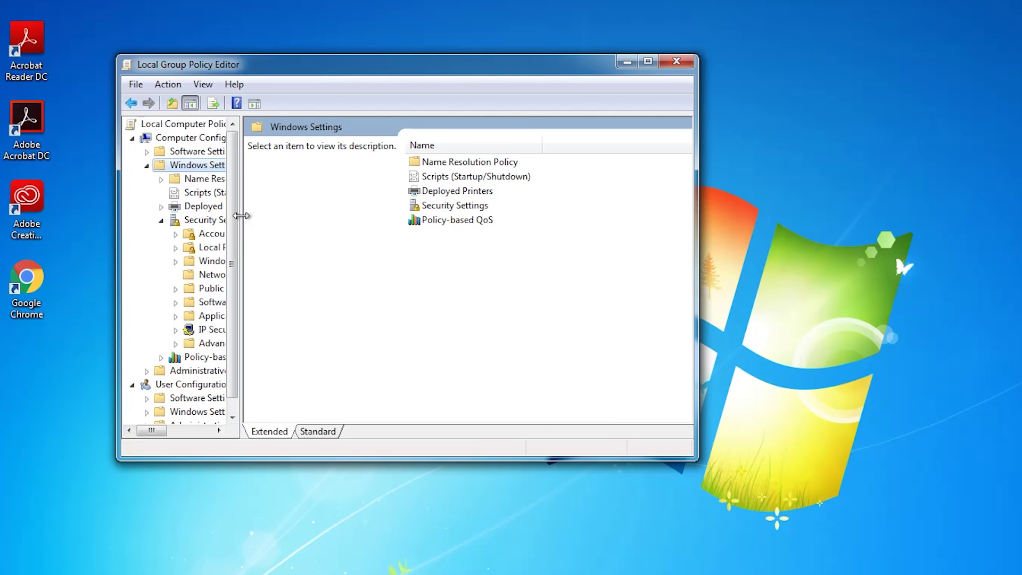
left_click_drag(240, 215, 338, 224)
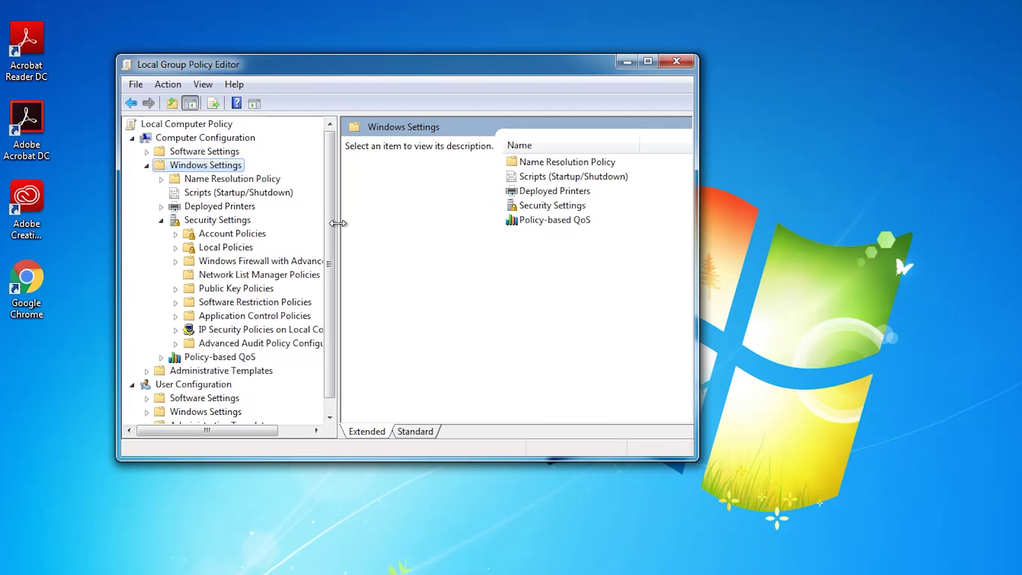
left_click(175, 249)
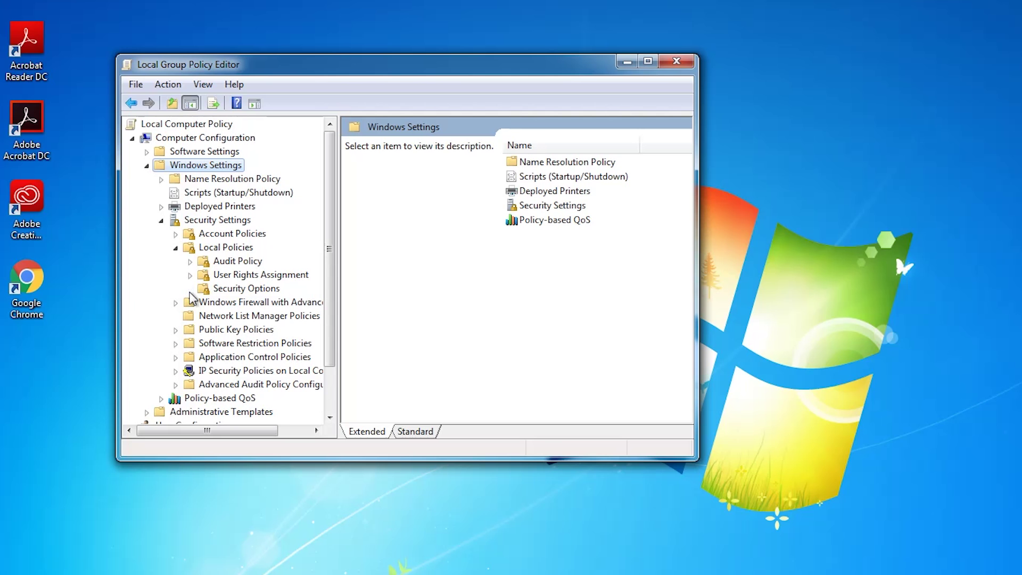
left_click(216, 294)
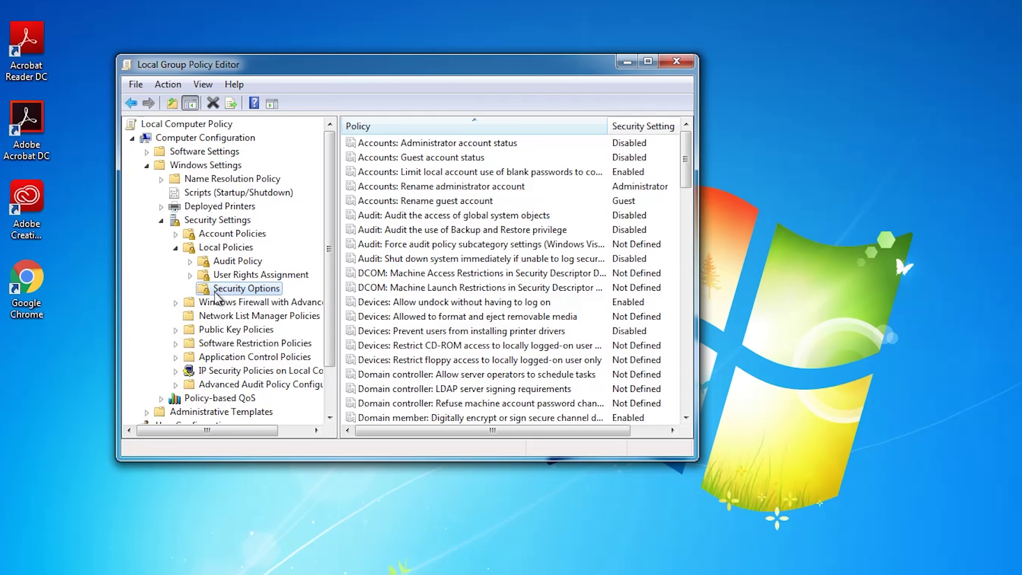
left_click_drag(683, 151, 673, 401)
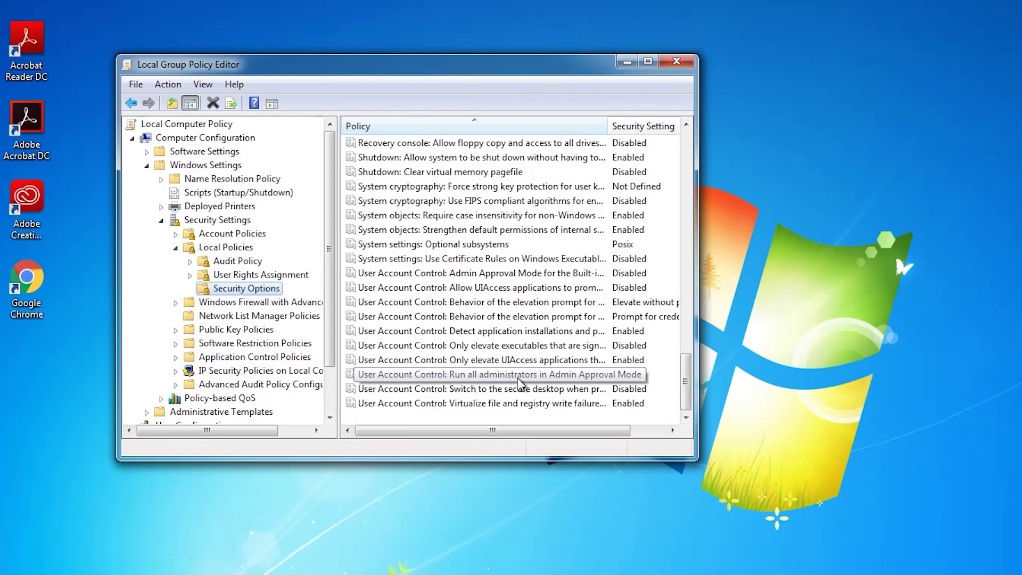
Set 'User Account Control: Run all administrators in Admin Approval Mode' to Enabled and confirm
double_click(556, 379)
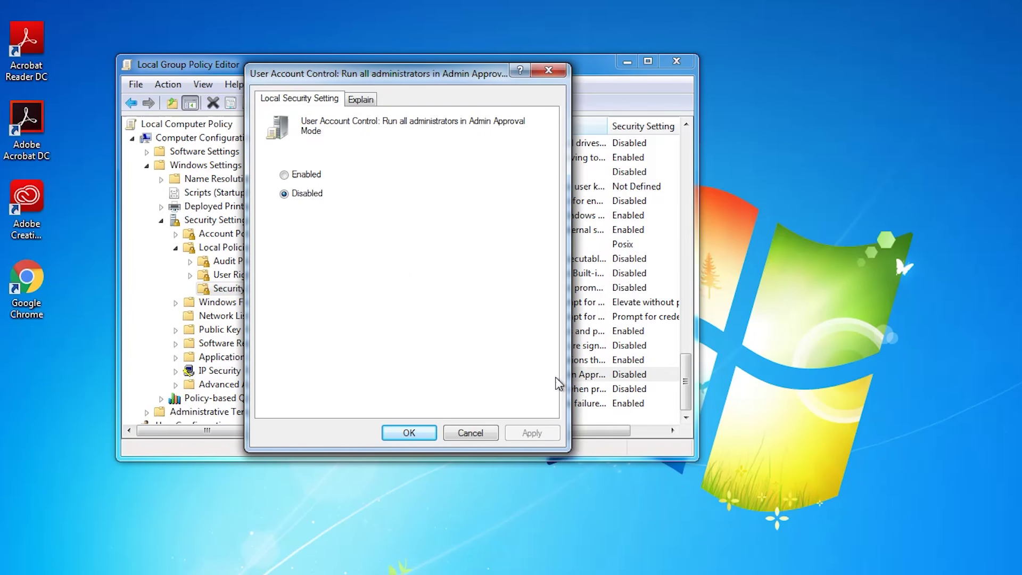
left_click(307, 178)
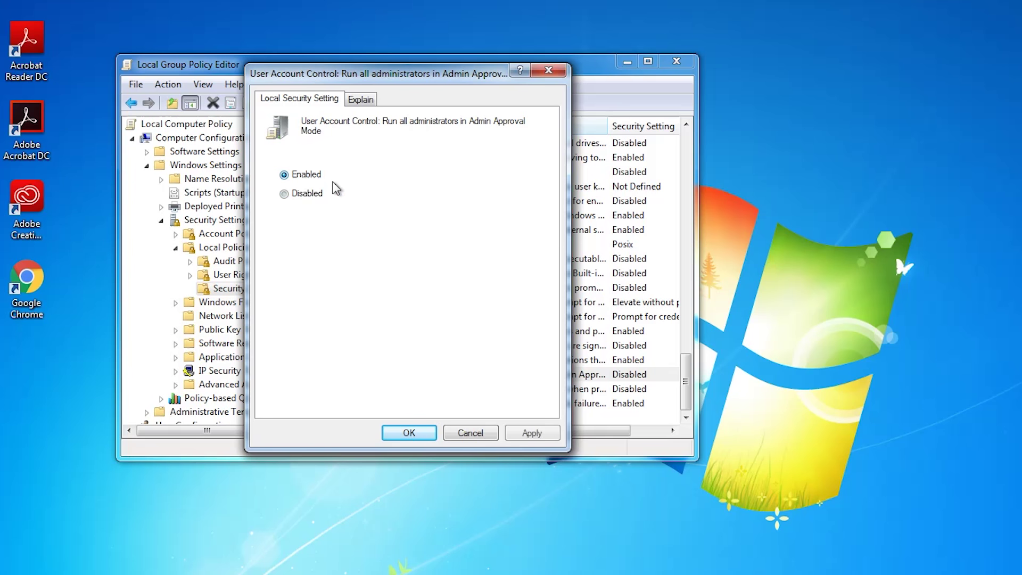
left_click(408, 431)
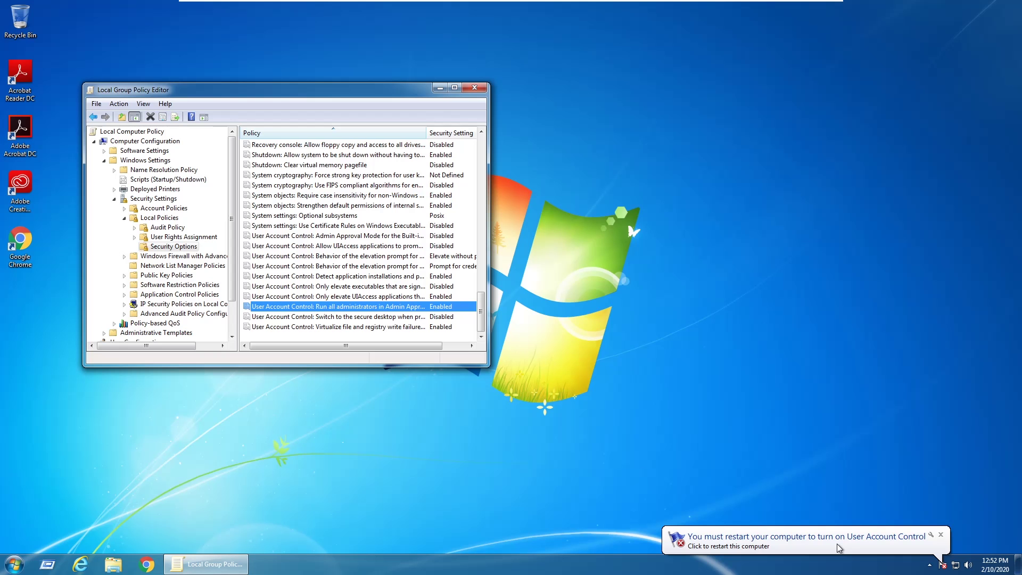
Close the Group Policy Editor and run 'shutdown -r -t 0' from the Run dialog
left_click(475, 88)
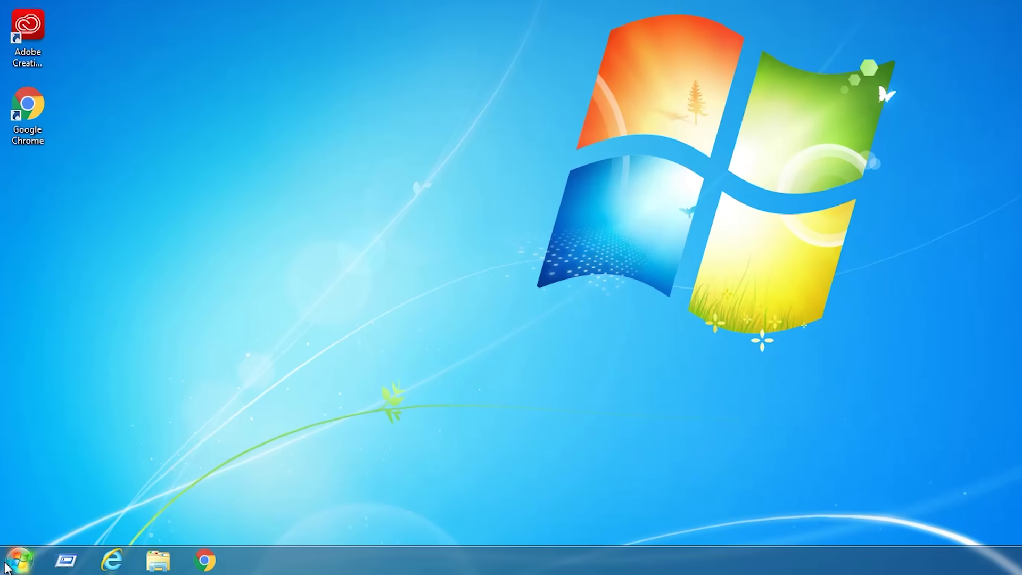
left_click(5, 566)
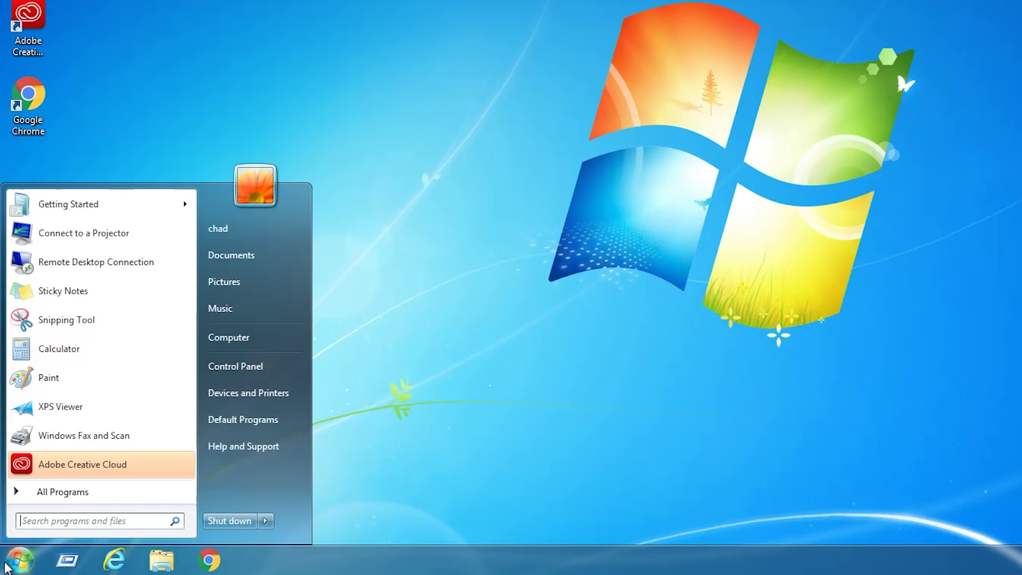
type("run")
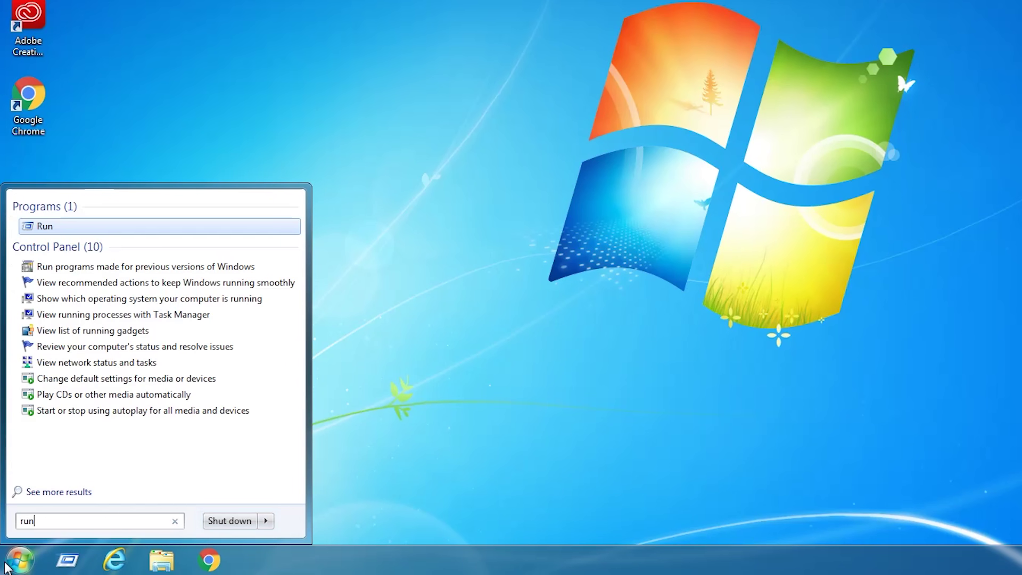
key("Return")
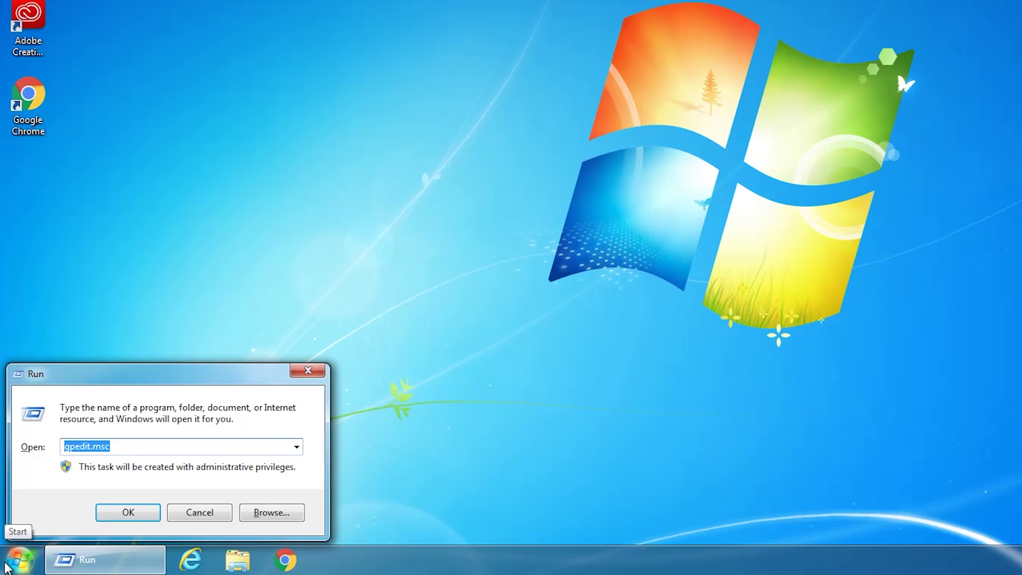
type("shutdown -")
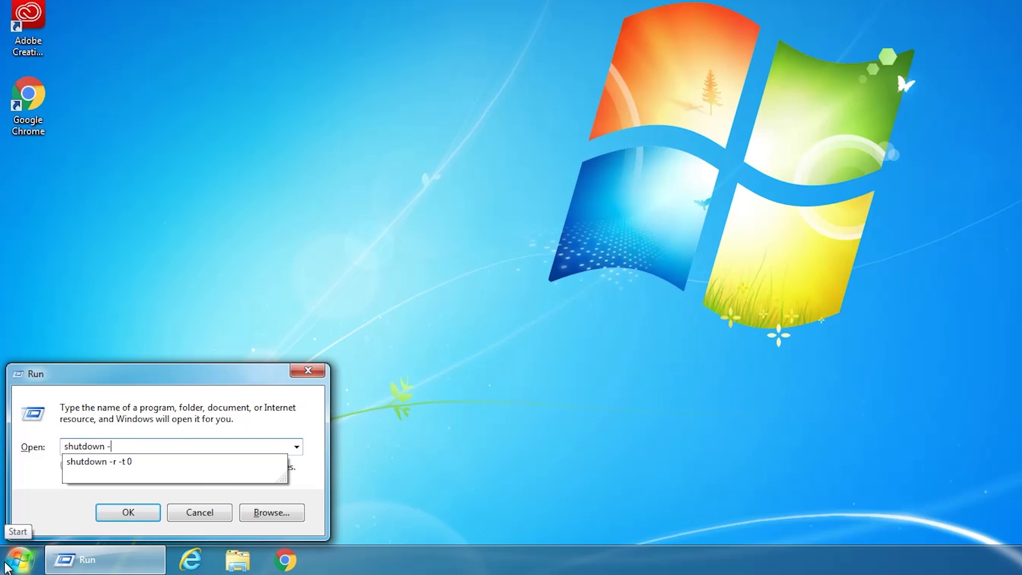
type("r -t 0")
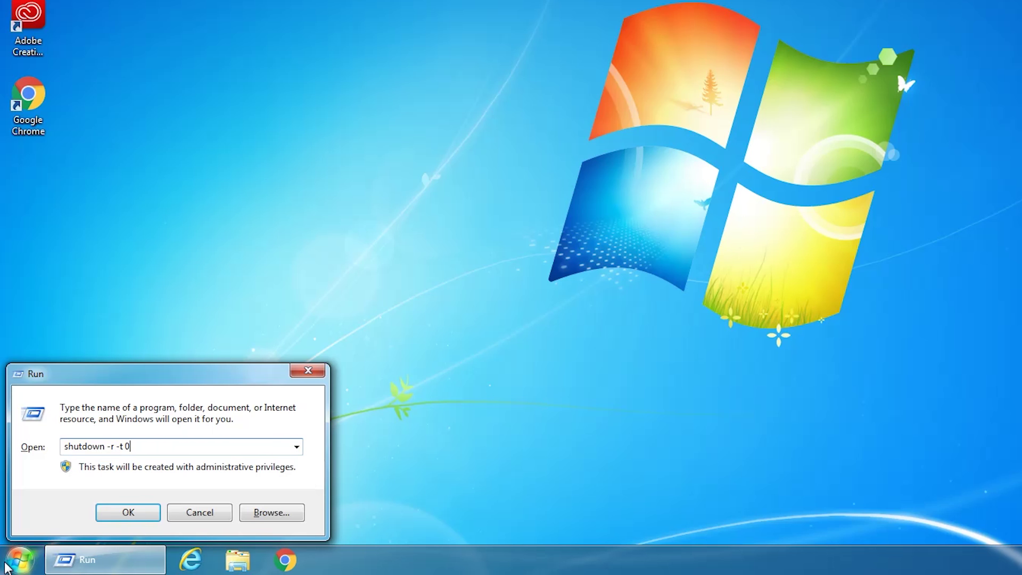
key("Return")
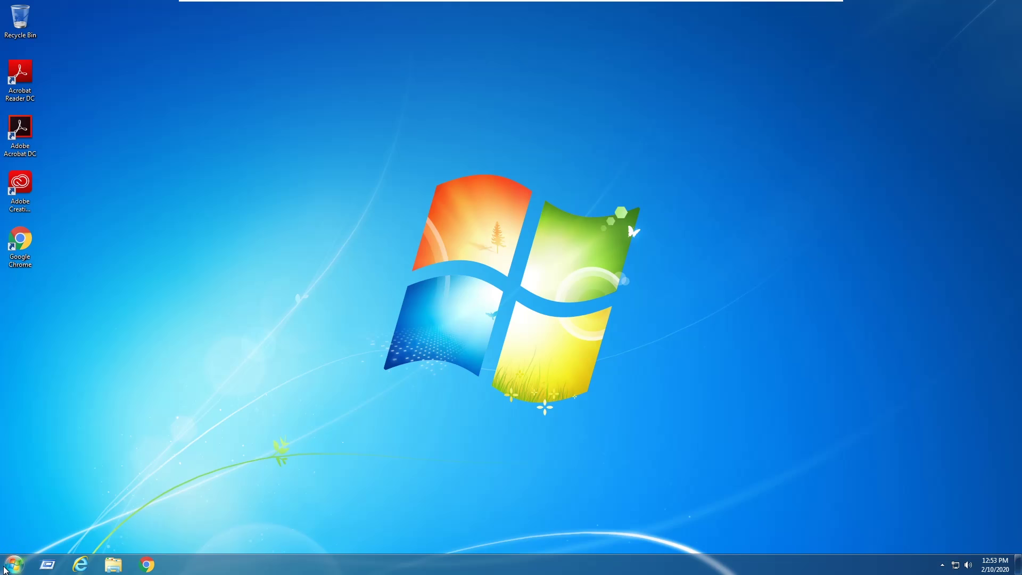
Restart Windows through the Start menu's Shut down arrow and Restart
left_click(7, 567)
left_click(186, 537)
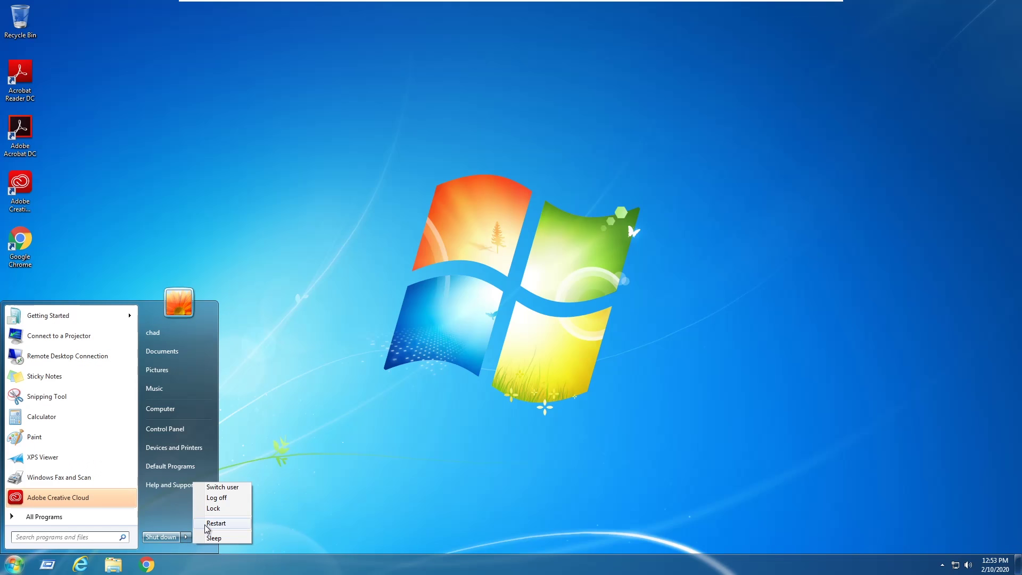
left_click(205, 525)
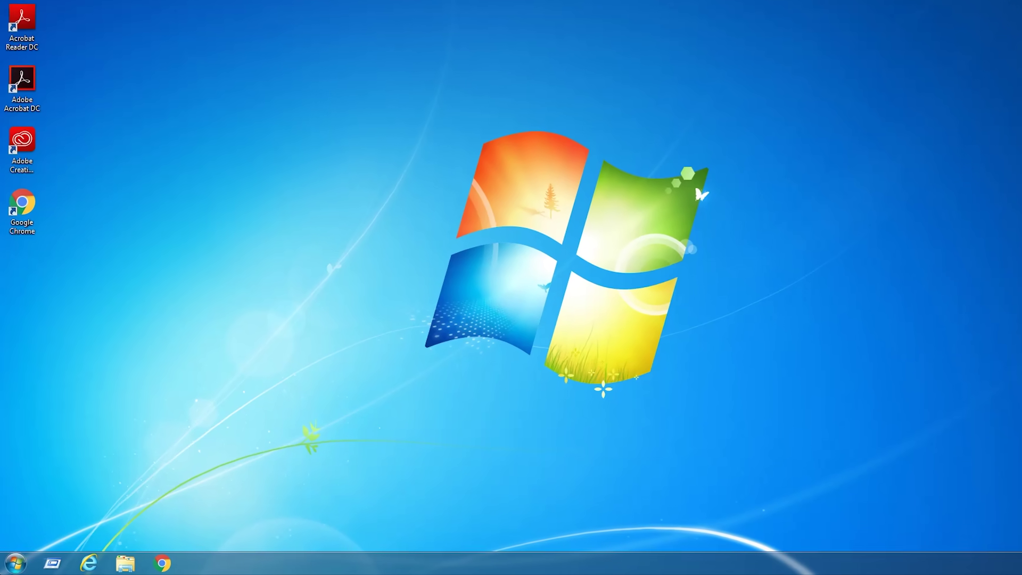
Launch the Services console by searching services.msc from Start
left_click(10, 567)
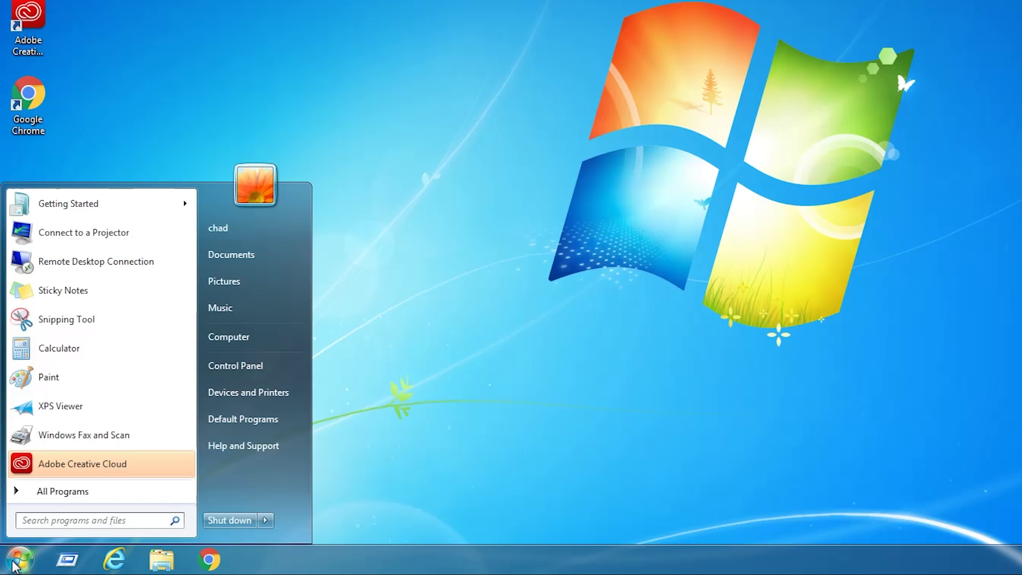
type("services.msc")
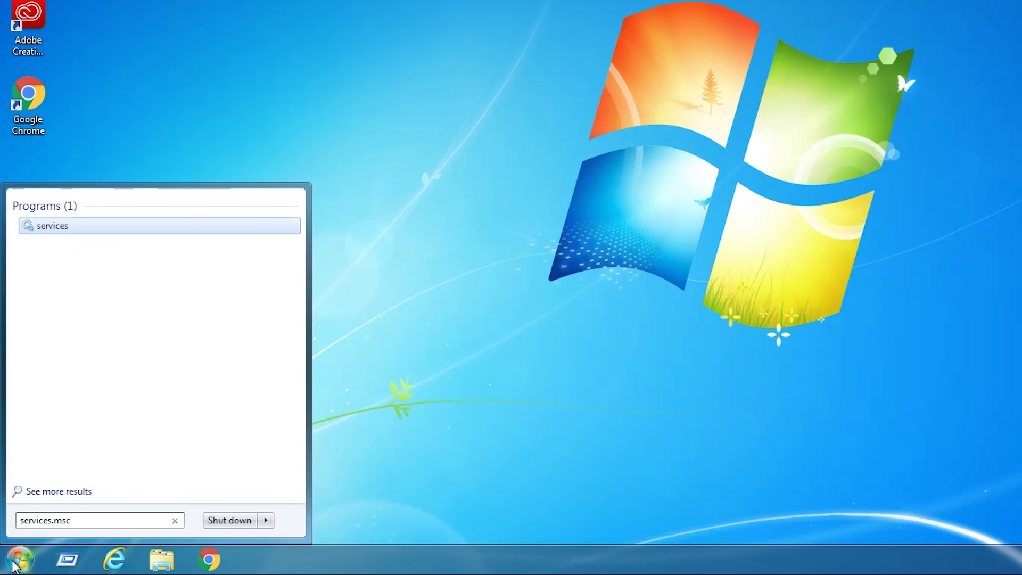
key("Return")
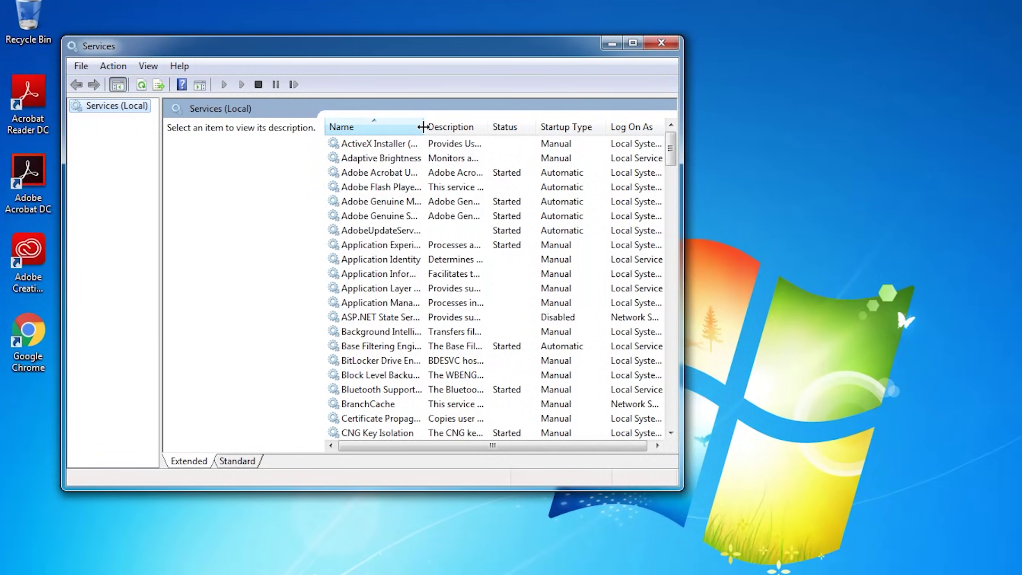
Widen the Name column and select the Acrobat, Flash Player and Adobe Genuine service rows
left_click_drag(424, 127, 525, 126)
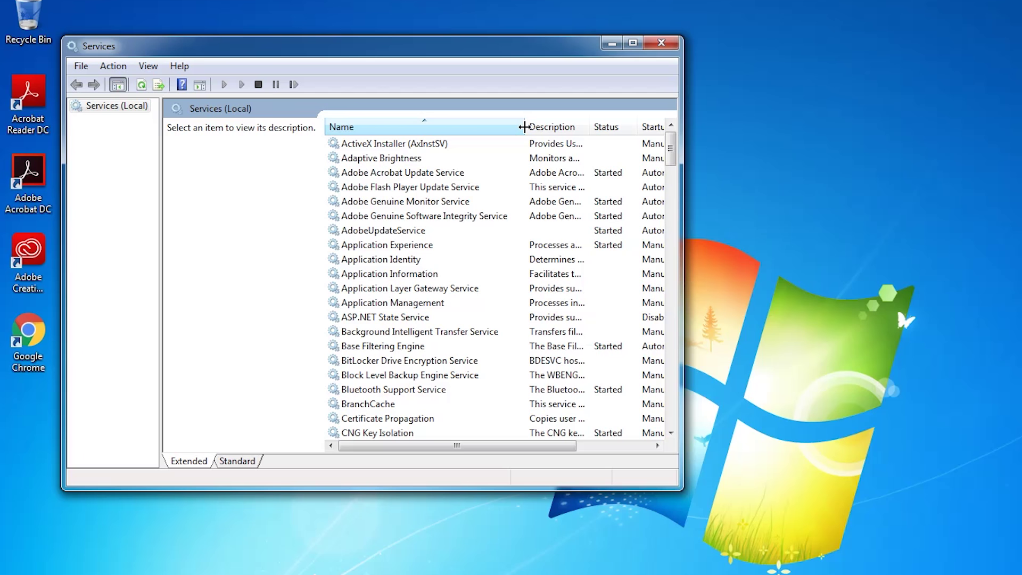
left_click(425, 177)
left_click(425, 187)
left_click(430, 203)
left_click(438, 217)
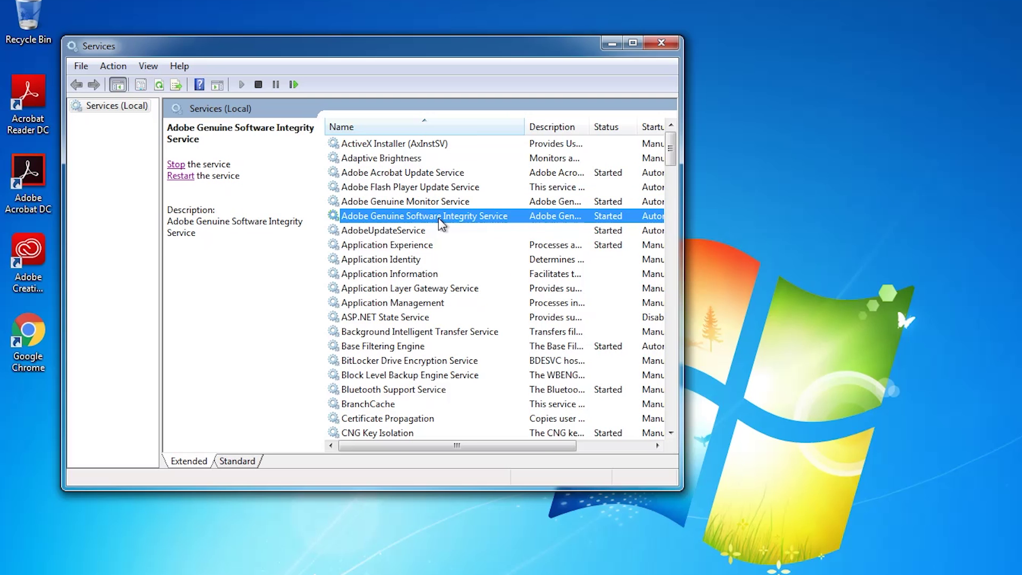
Stop Adobe Acrobat Update Service and set its startup type to Disabled
double_click(448, 174)
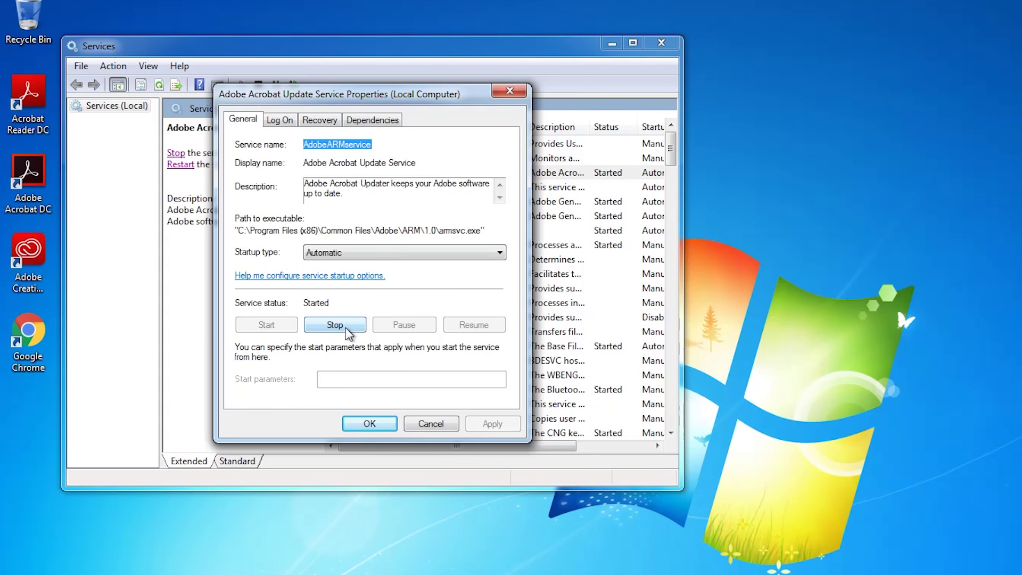
left_click(346, 328)
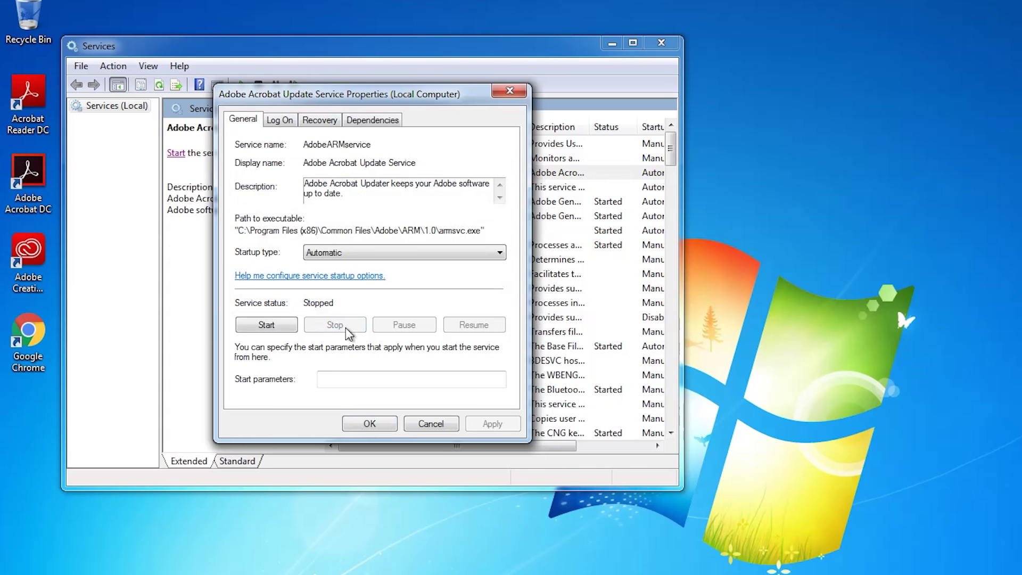
left_click(404, 254)
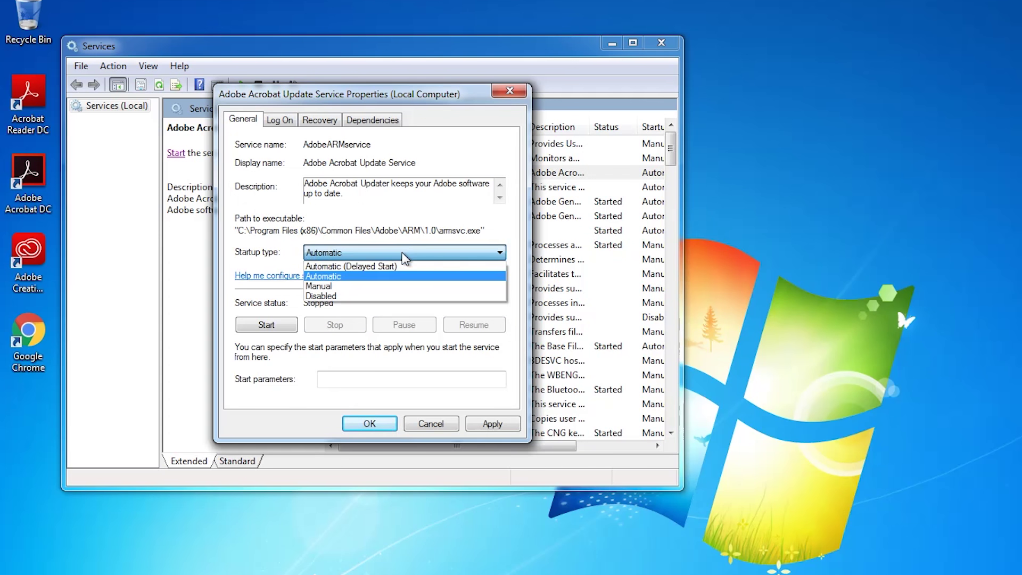
left_click(378, 296)
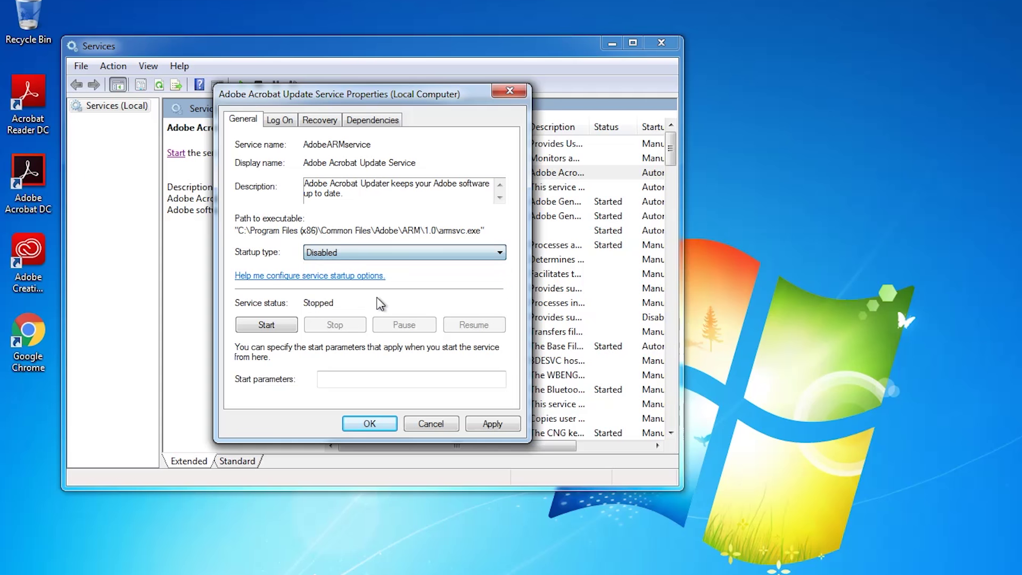
left_click(490, 423)
left_click(370, 424)
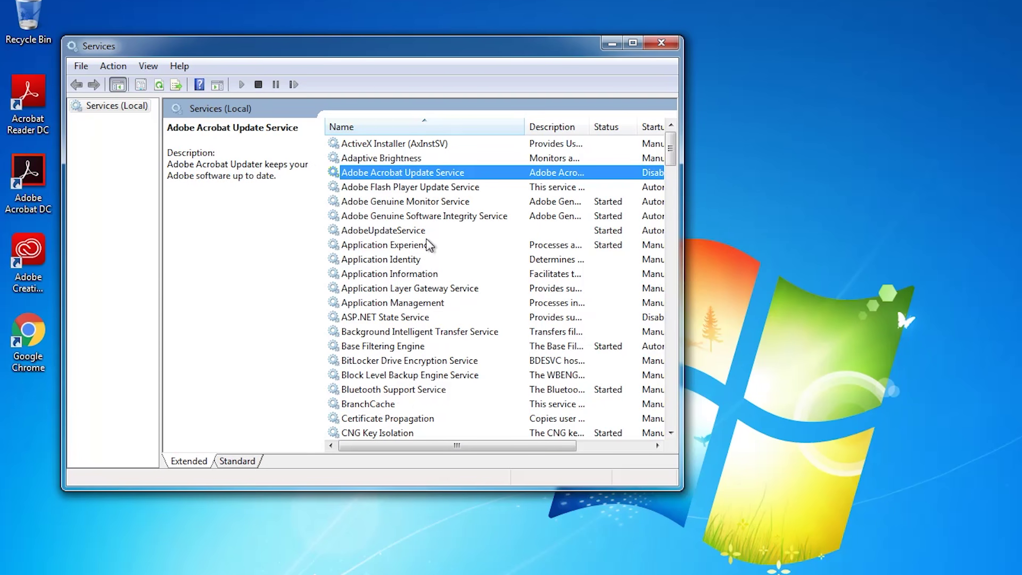
Set Adobe Flash Player Update Service's startup type to Disabled
double_click(456, 188)
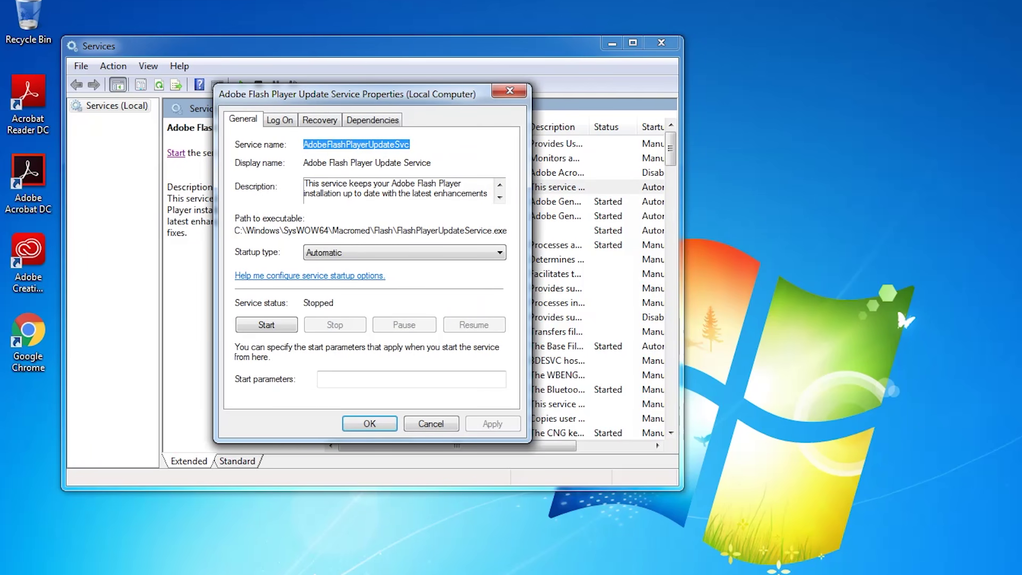
left_click(371, 253)
left_click(330, 290)
left_click(493, 423)
left_click(370, 424)
Stop Adobe Genuine Monitor Service and set its startup type to Disabled
double_click(417, 201)
left_click(392, 253)
left_click(321, 290)
left_click(335, 325)
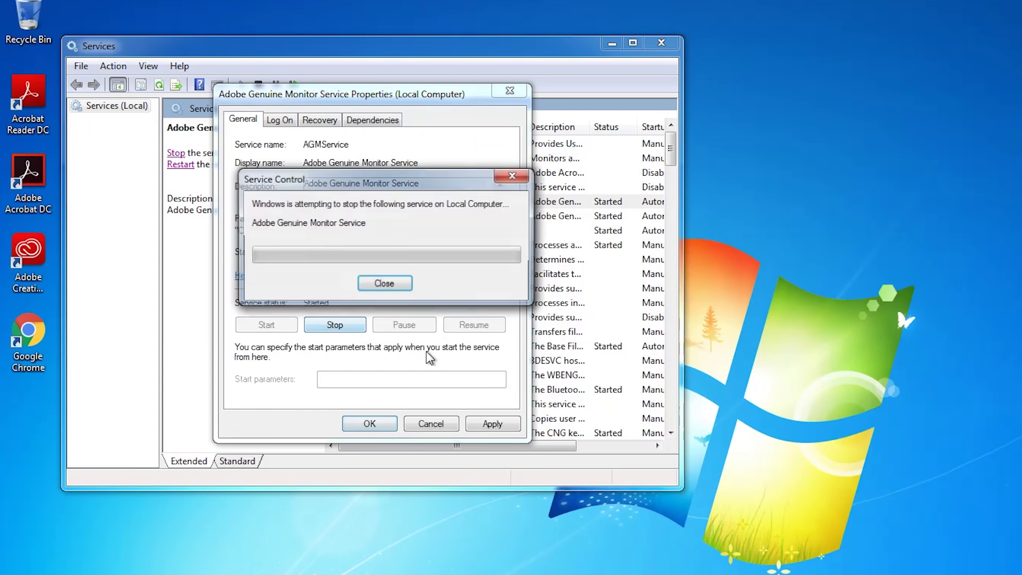
left_click(492, 423)
left_click(369, 424)
Stop Adobe Genuine Software Integrity Service and set its startup type to Disabled
double_click(421, 216)
left_click(335, 325)
left_click(391, 254)
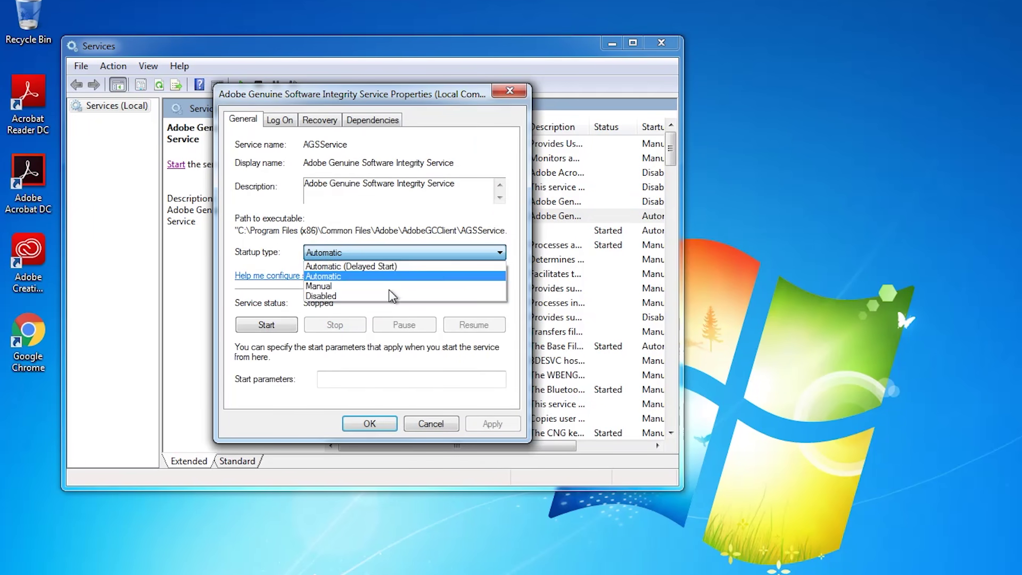
left_click(330, 291)
left_click(493, 423)
left_click(369, 424)
Stop AdobeUpdateService and set its startup type to Disabled
double_click(426, 230)
left_click(391, 254)
left_click(330, 291)
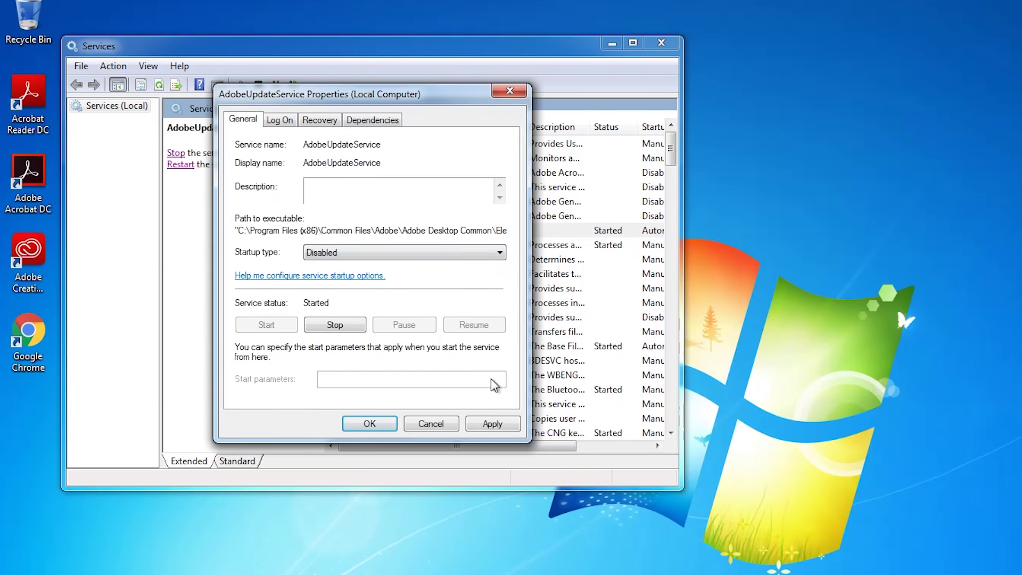
left_click(492, 424)
left_click(335, 325)
Close the AdobeUpdateService properties, check the startup types, and close Services
left_click(370, 424)
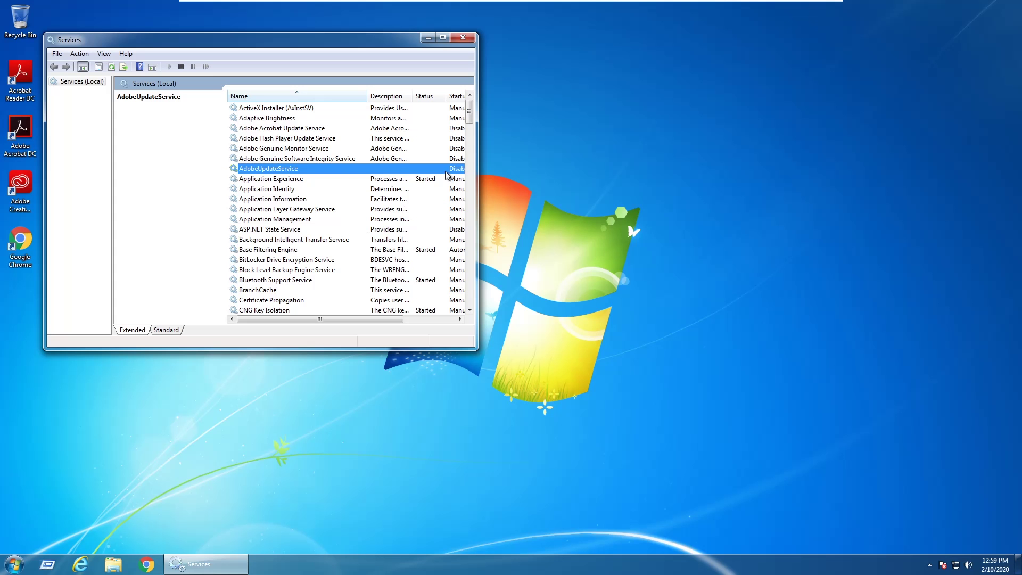
left_click_drag(478, 156, 563, 156)
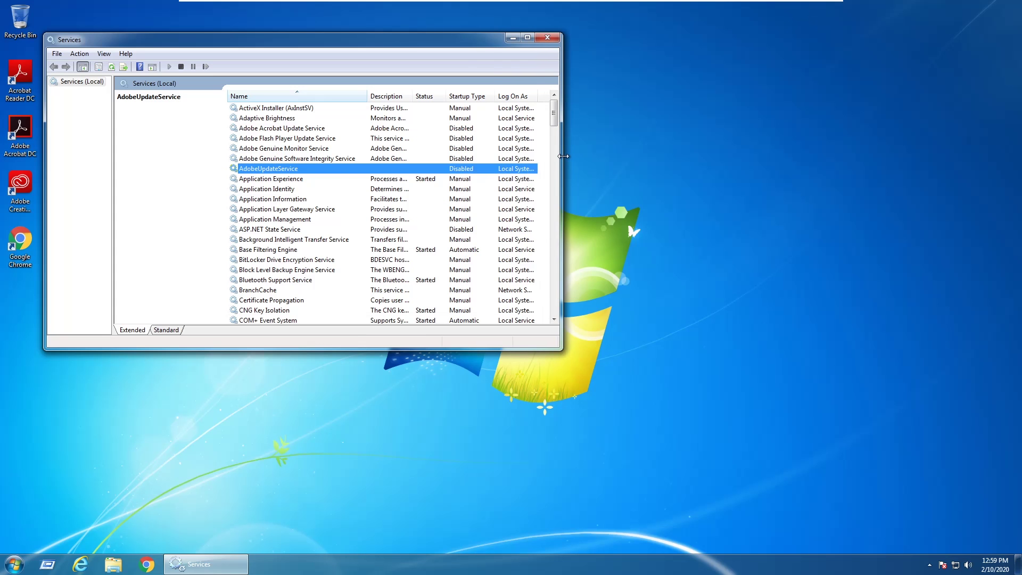
left_click(552, 38)
Attempt a restart via Start > Shut down > Restart and dismiss the permission error
left_click(14, 564)
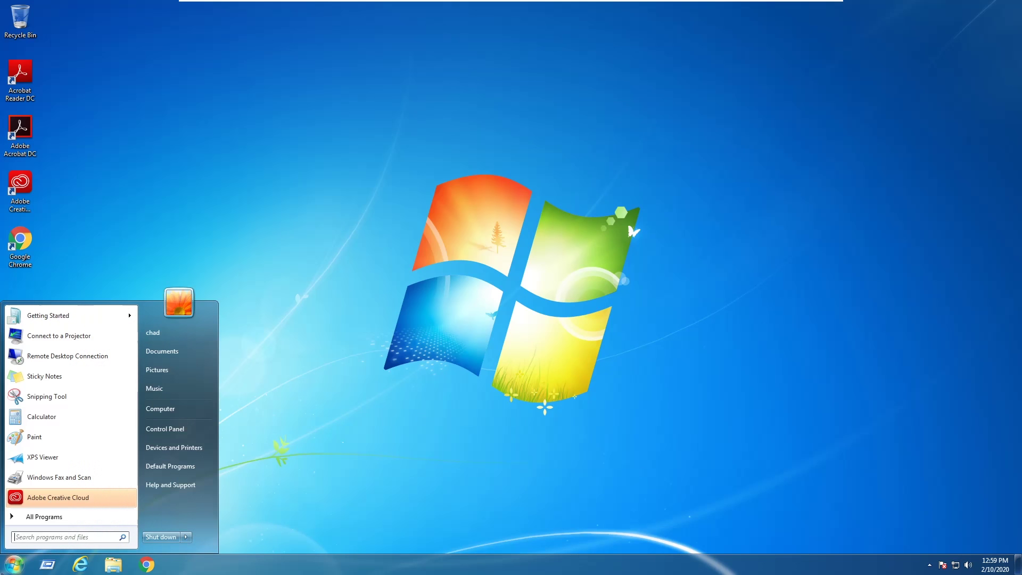
left_click(186, 538)
left_click(213, 523)
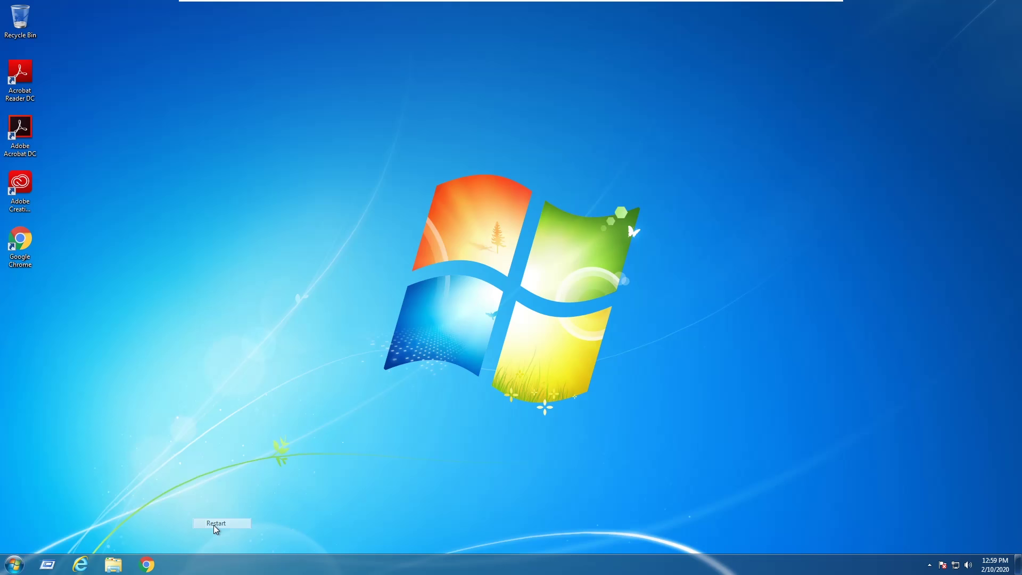
left_click(593, 280)
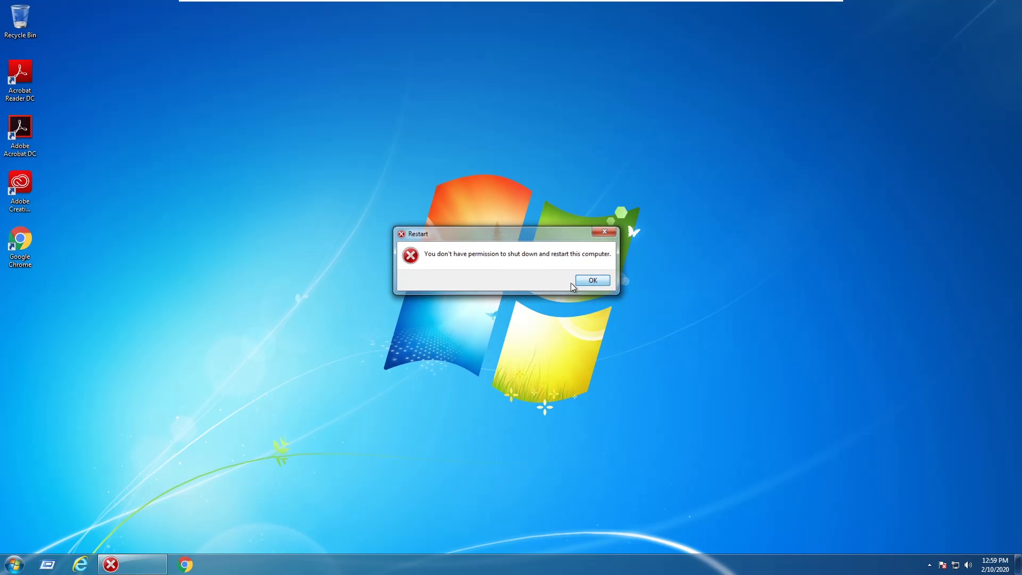
left_click(16, 564)
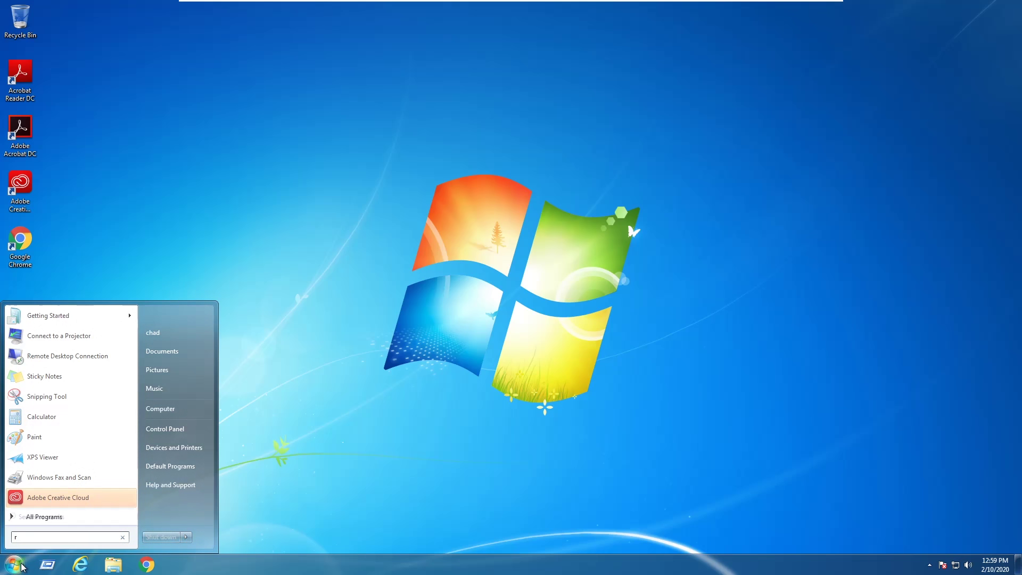
Recall and run 'shutdown -r -t 0' in the Win+R Run box
key("super+r")
key("Down")
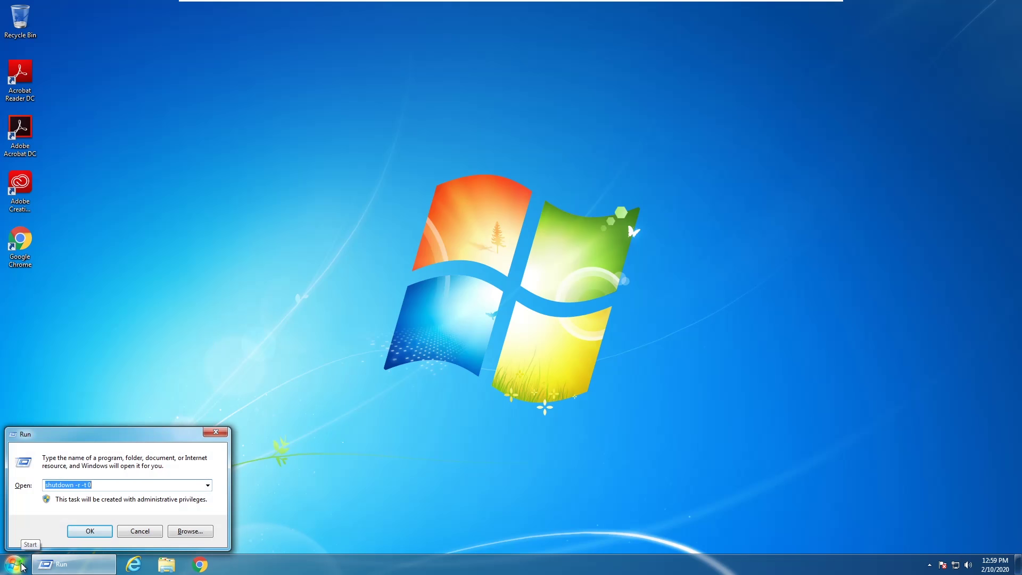
key("Down")
key("Up")
key("Return")
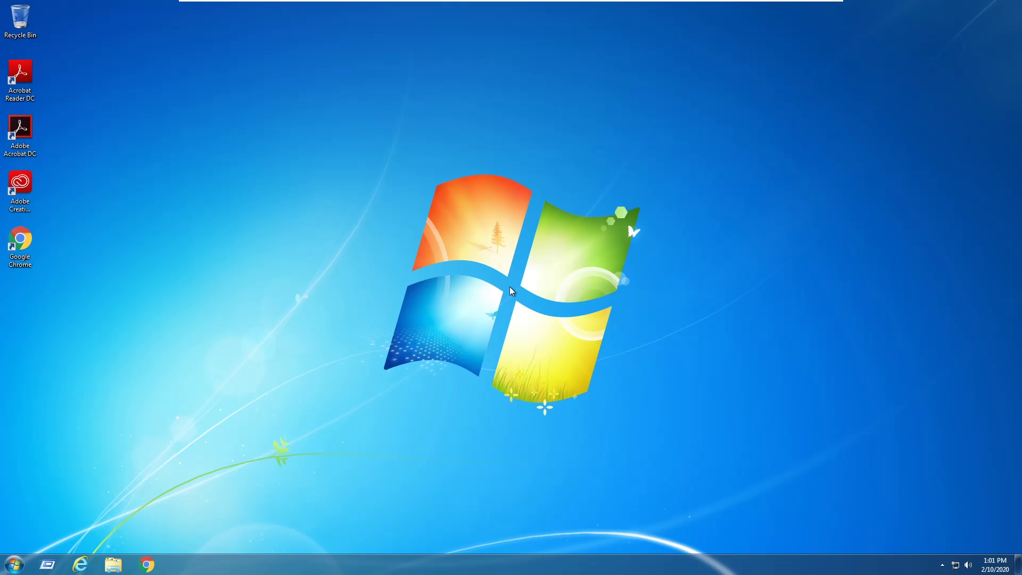
Restart Windows via Start > Shut down arrow > Restart, now without the permission error
left_click(14, 565)
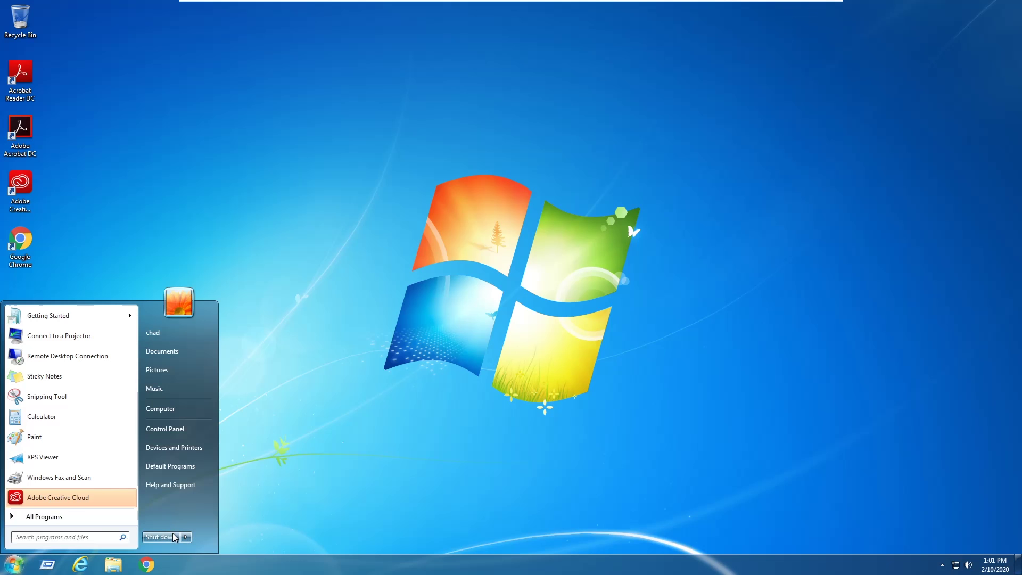
left_click(186, 536)
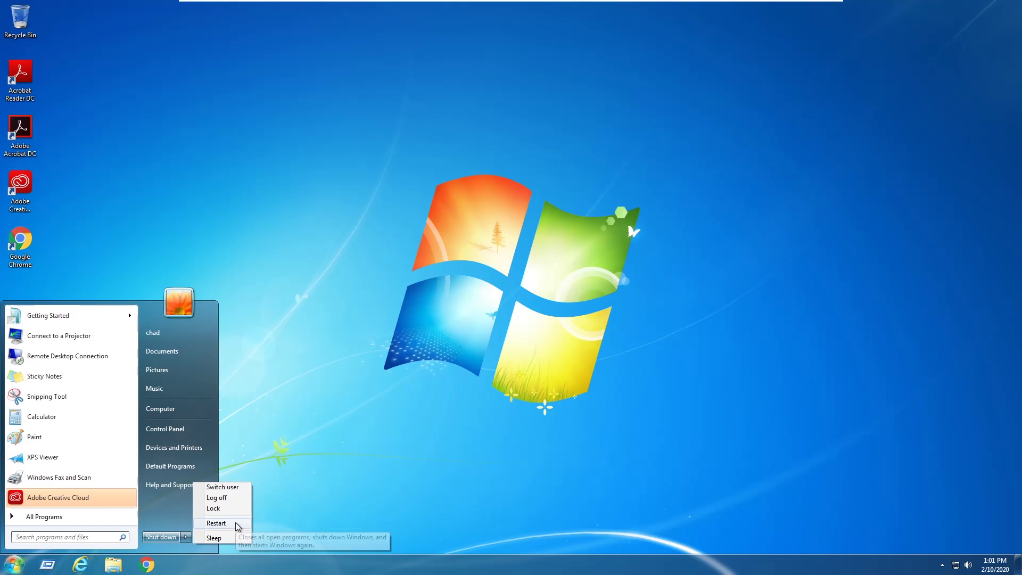
left_click(238, 527)
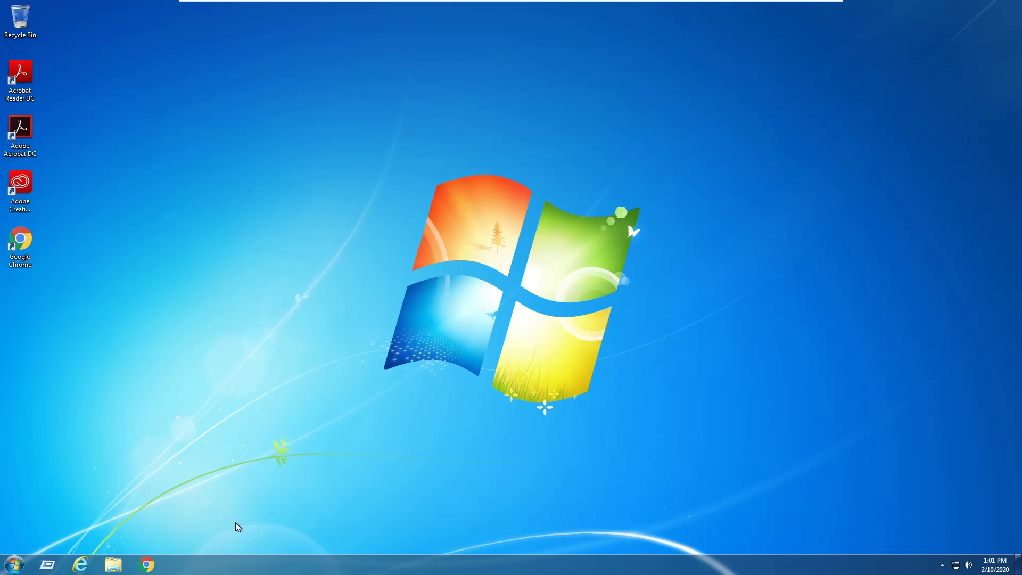